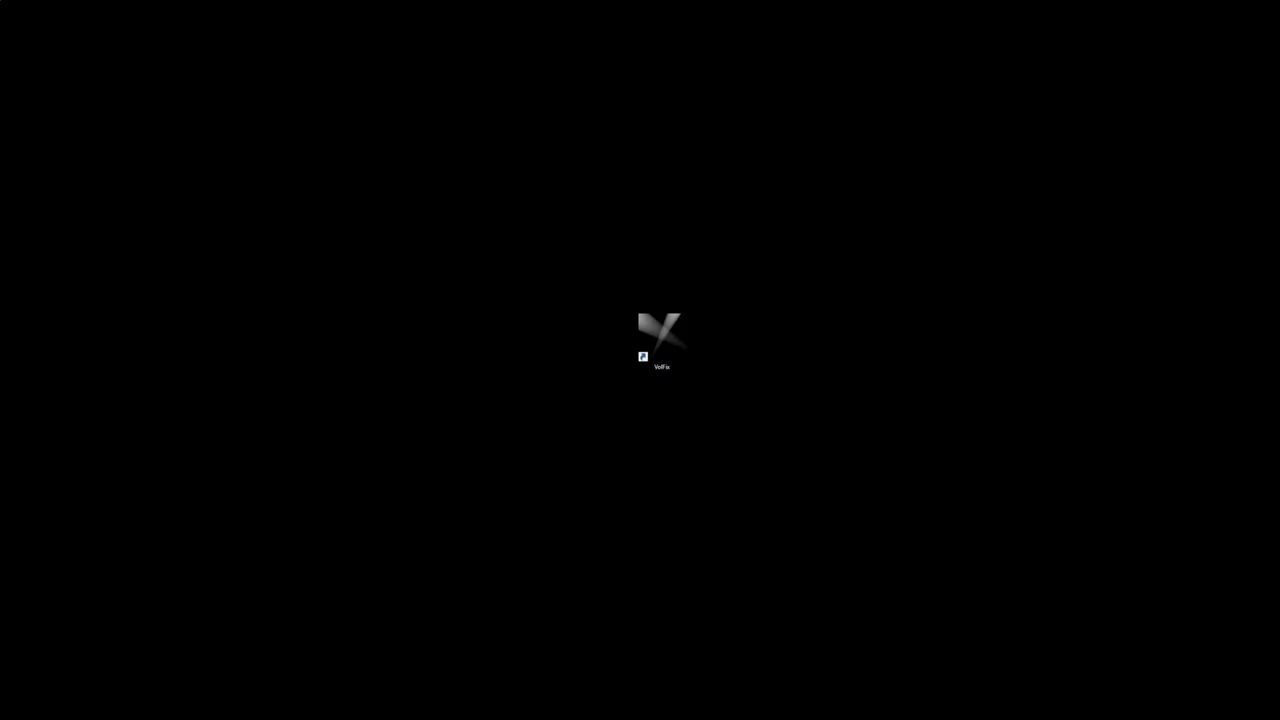
Launch Volfix from its desktop icon to show the market watch and CL minute chart.
click(628, 327)
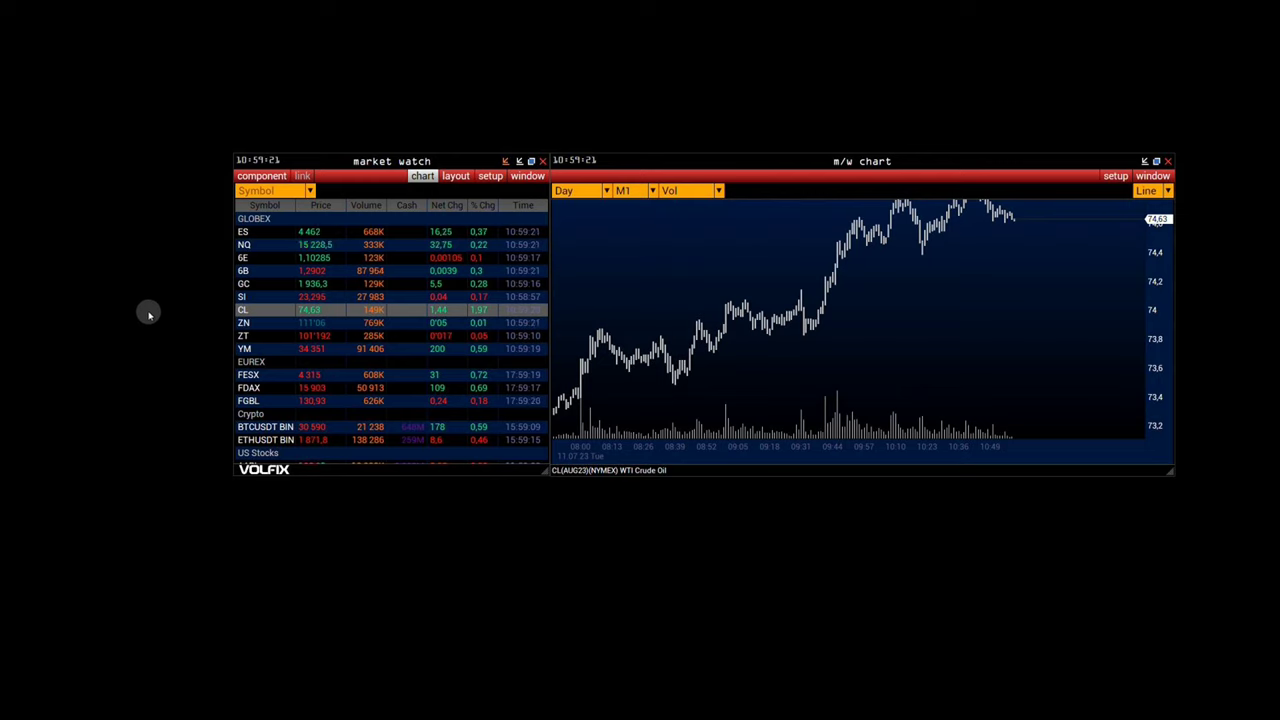
Link the market watch to the chart, show 6E EUR/USD, and move its trading chart up.
click(253, 175)
click(253, 175)
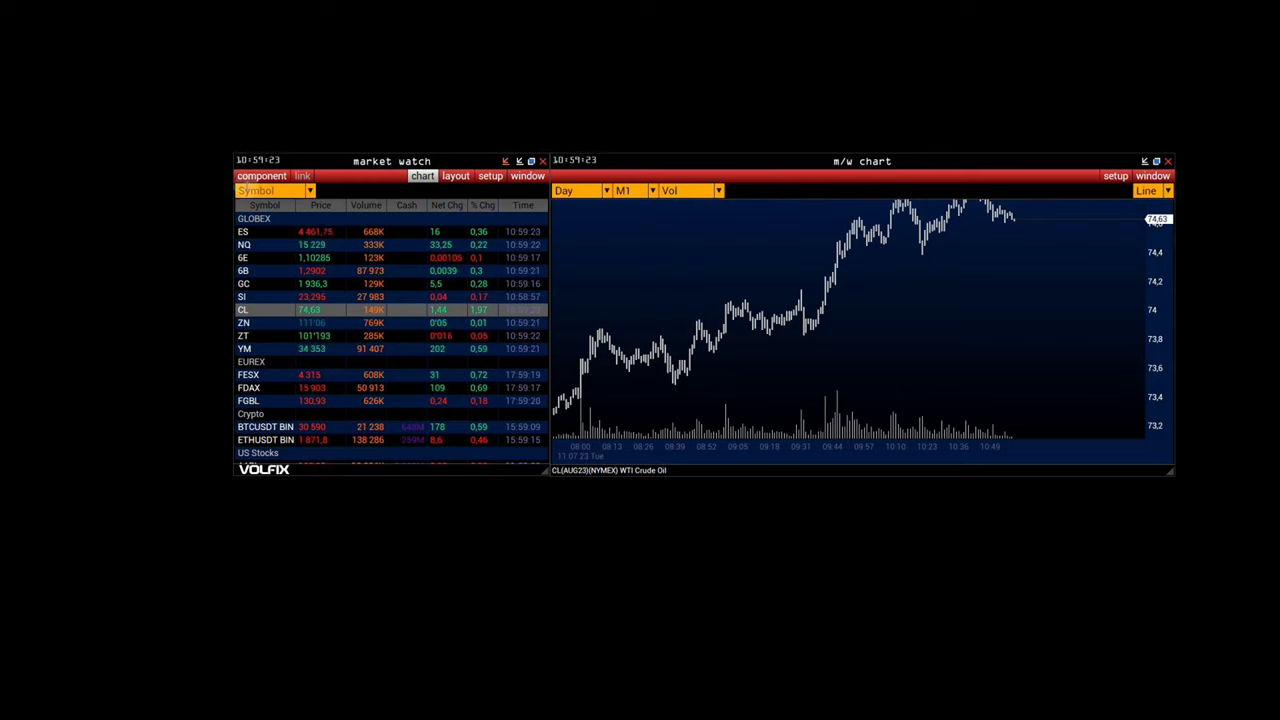
click(302, 176)
click(292, 191)
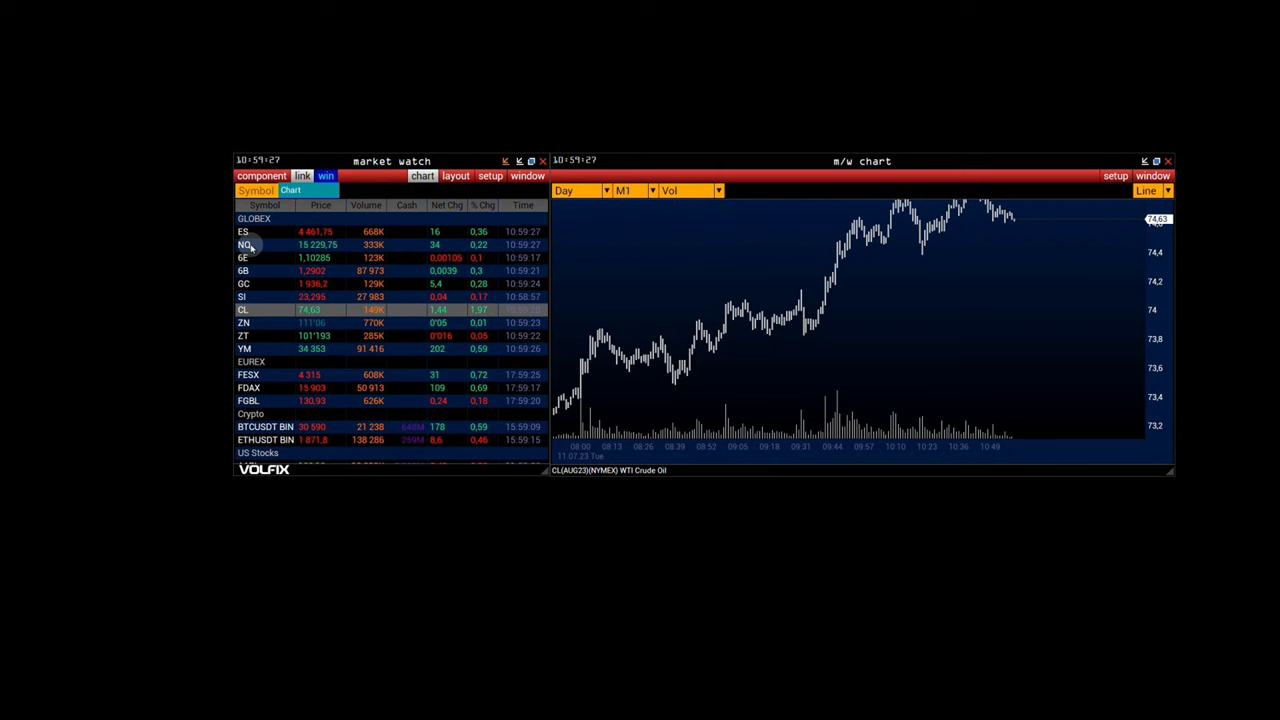
click(244, 257)
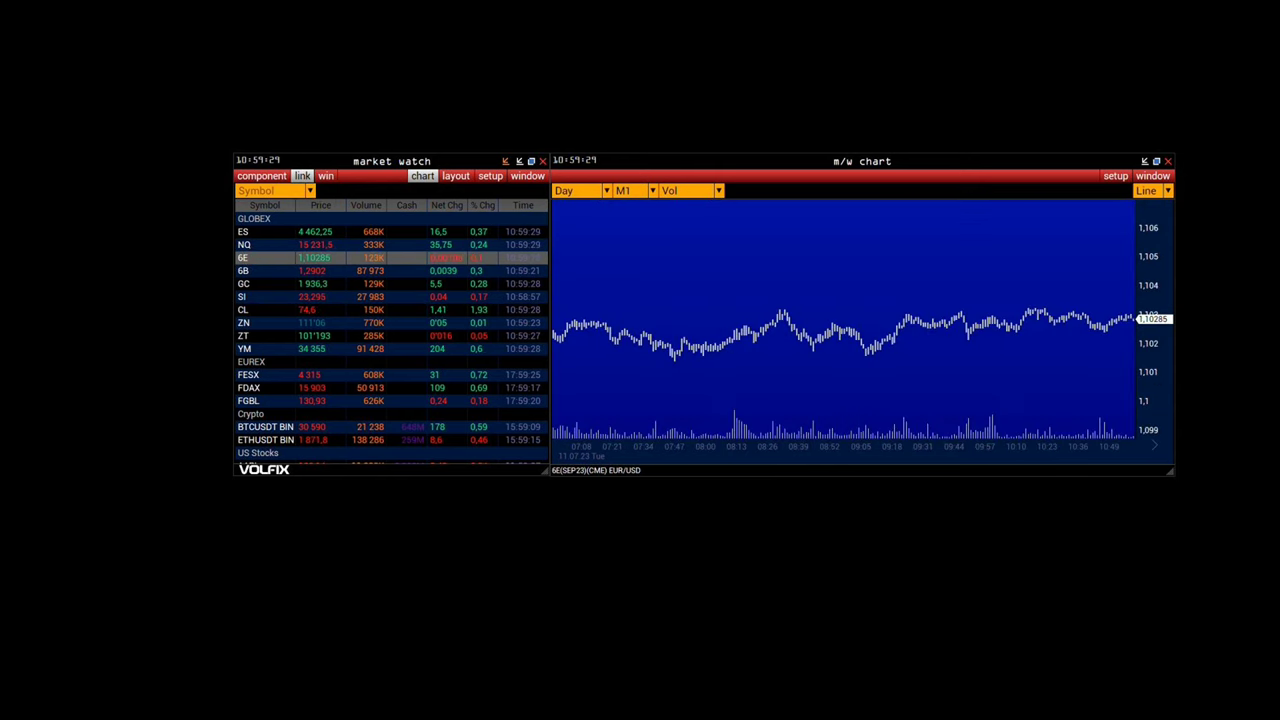
drag(392, 157, 393, 6)
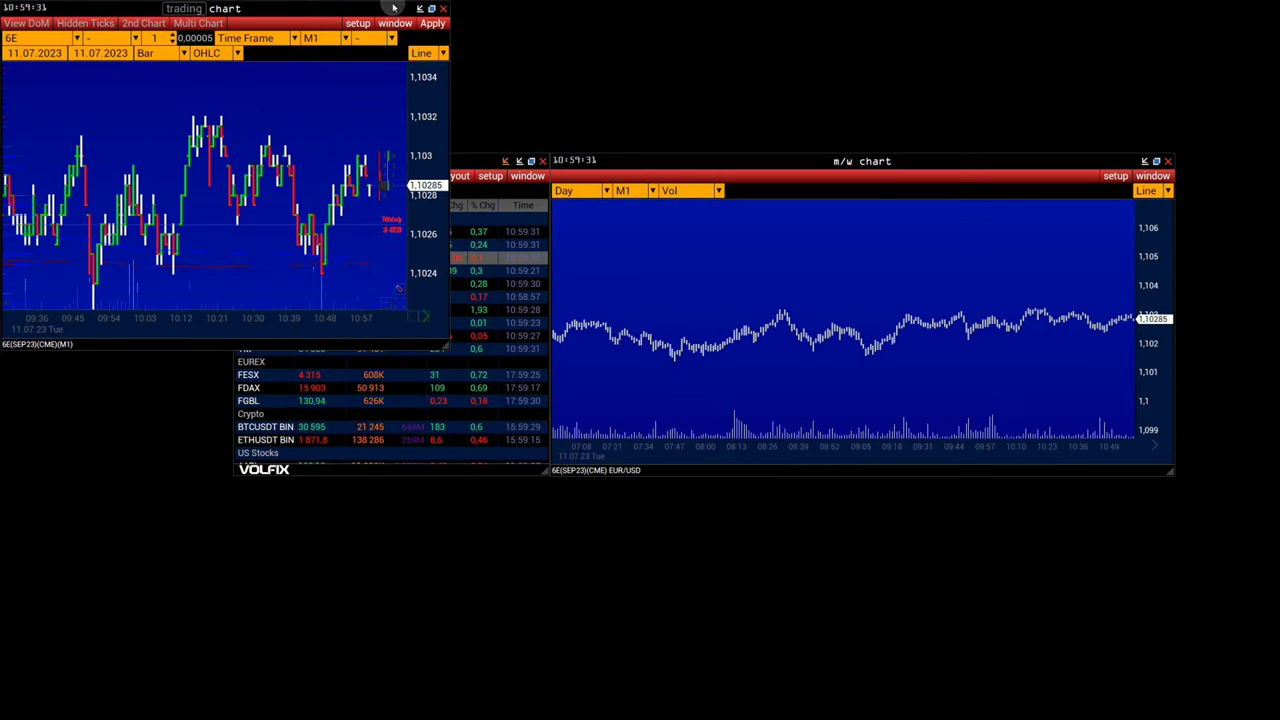
Maximize the 6E chart and apply start date 03.07.2023, M15, Cluster/Volume, step 2.
click(431, 5)
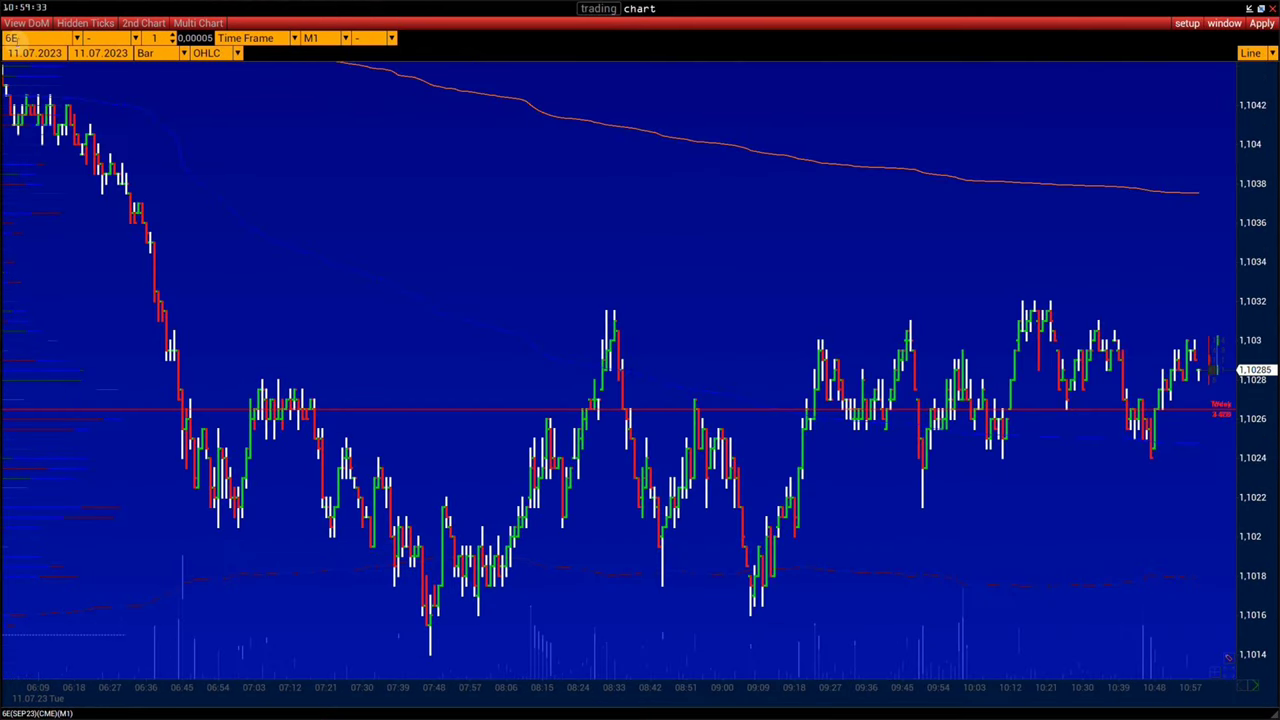
click(30, 52)
click(9, 108)
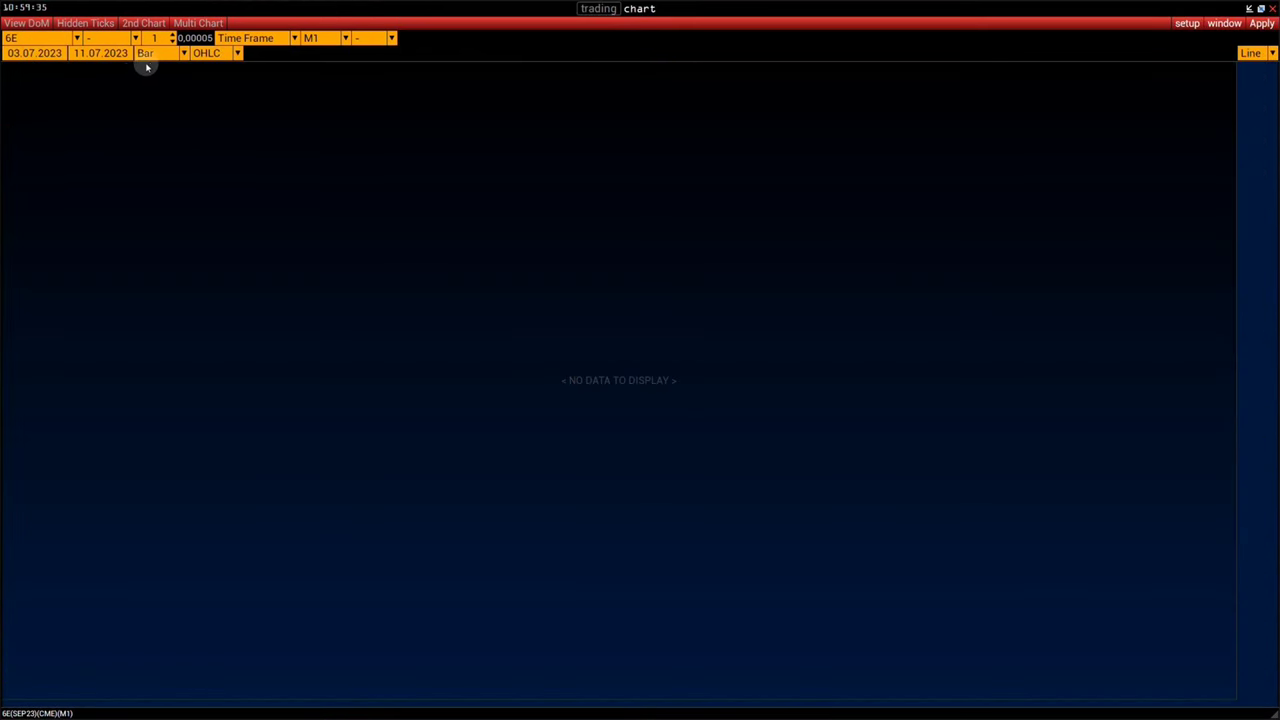
click(325, 37)
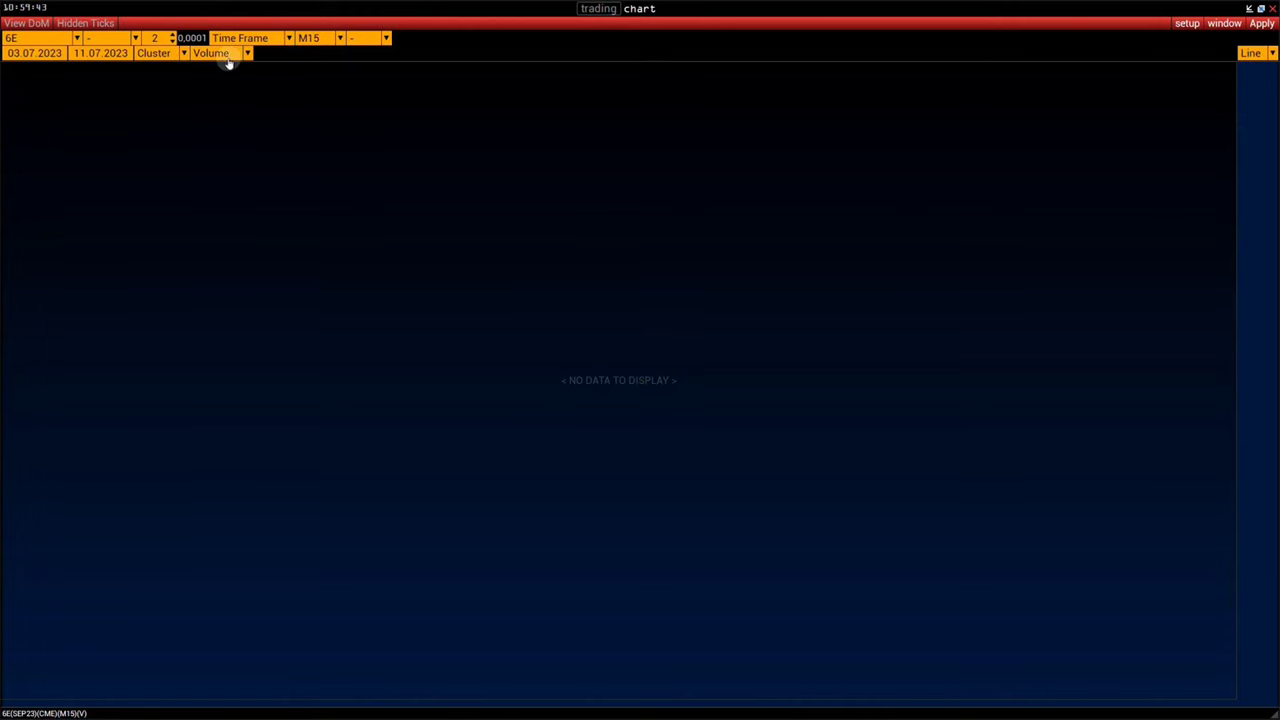
click(1262, 23)
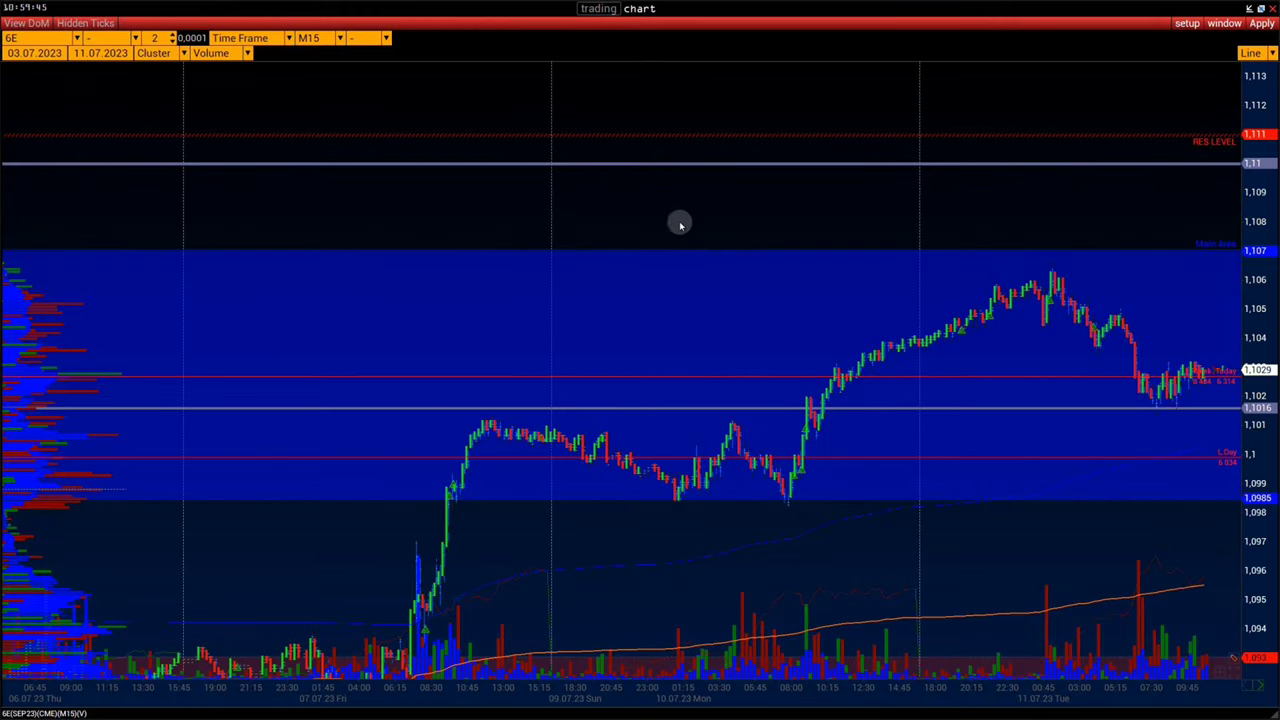
Show depth of market and zoom into the latest 6E bars by stretching price and time axes.
drag(950, 200, 614, 120)
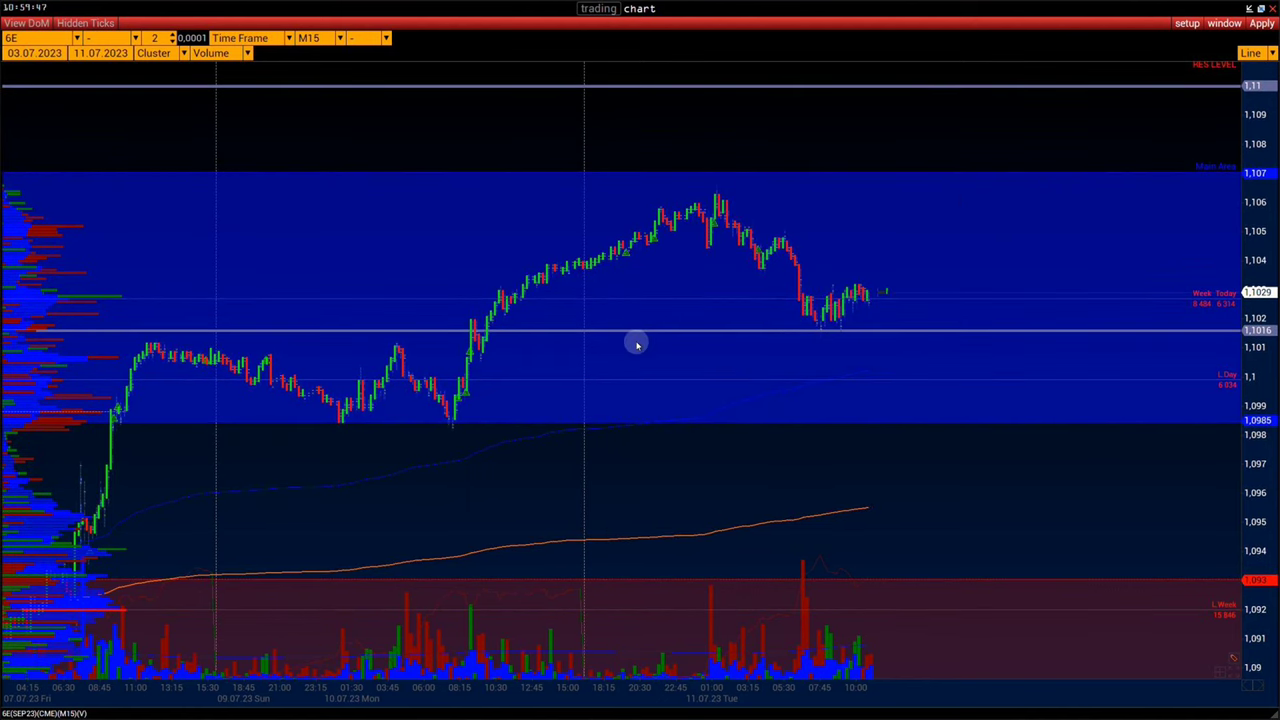
scroll(793, 703, up, 2)
click(30, 21)
drag(1232, 199, 1262, 255)
drag(949, 509, 781, 586)
drag(800, 697, 663, 697)
click(215, 53)
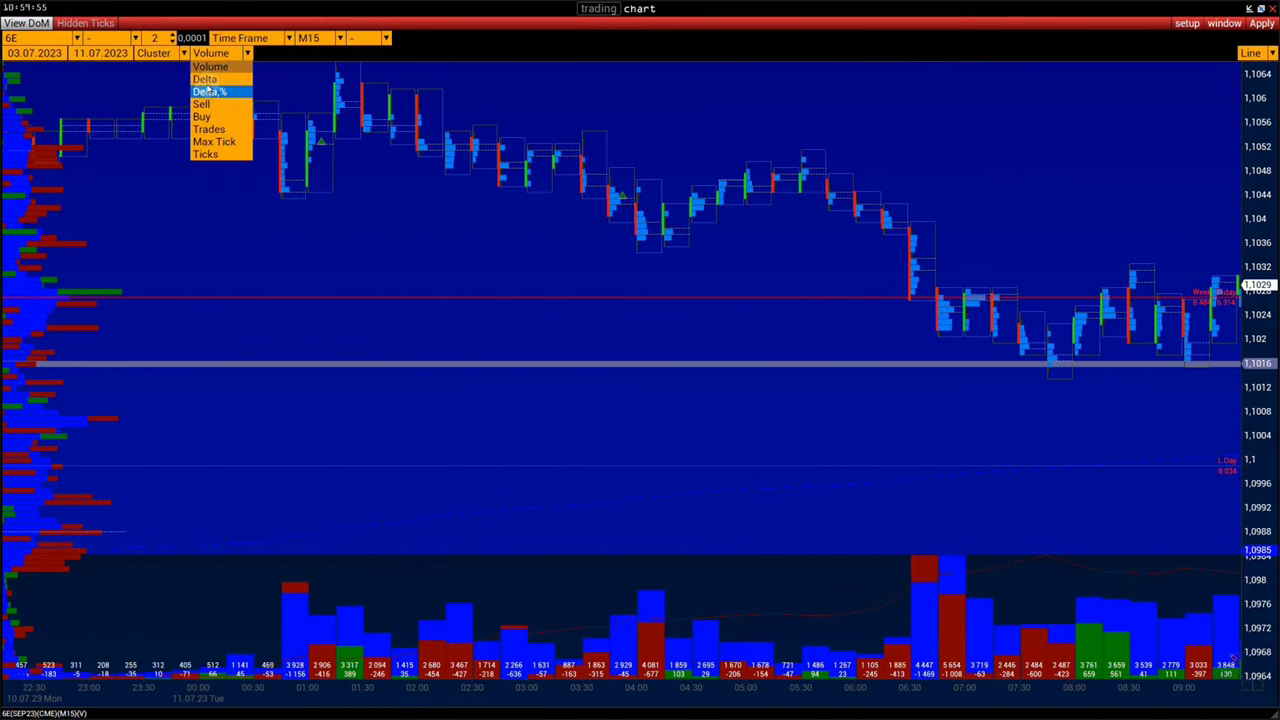
Apply Delta cluster values with a 0.00005 step and bring the widened latest bars into view.
click(210, 79)
click(172, 42)
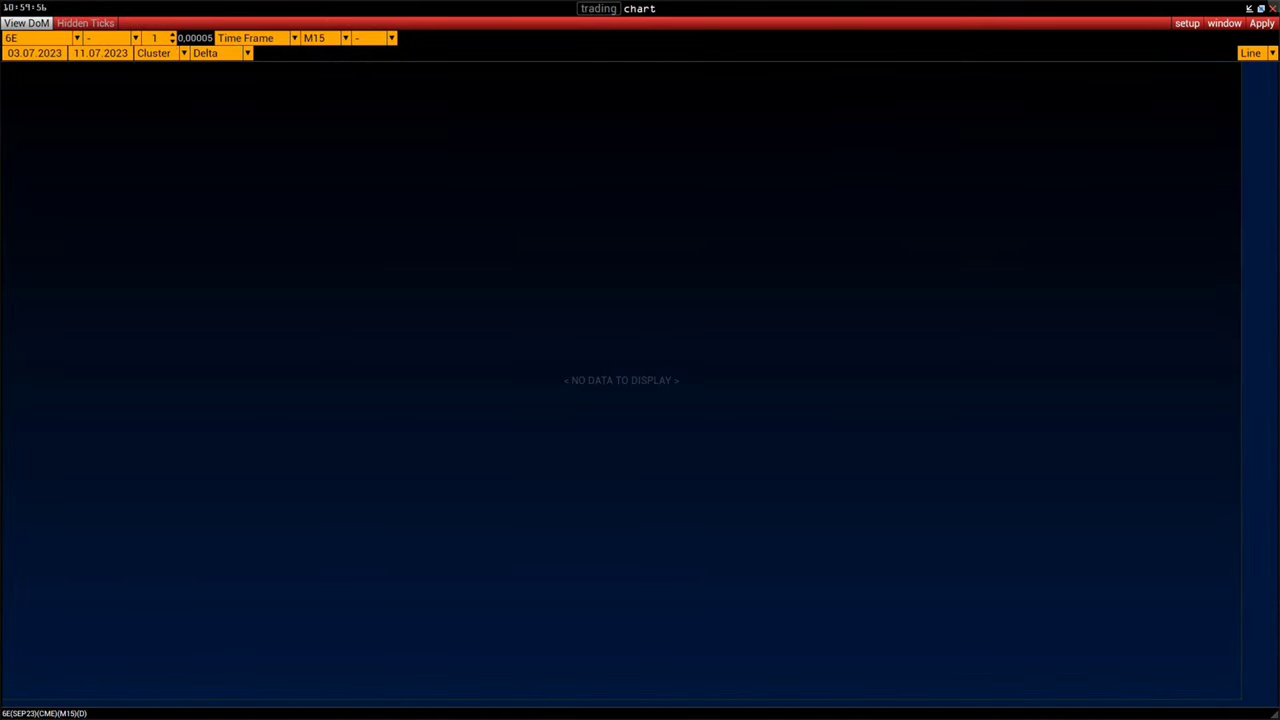
click(1262, 22)
drag(946, 329, 686, 251)
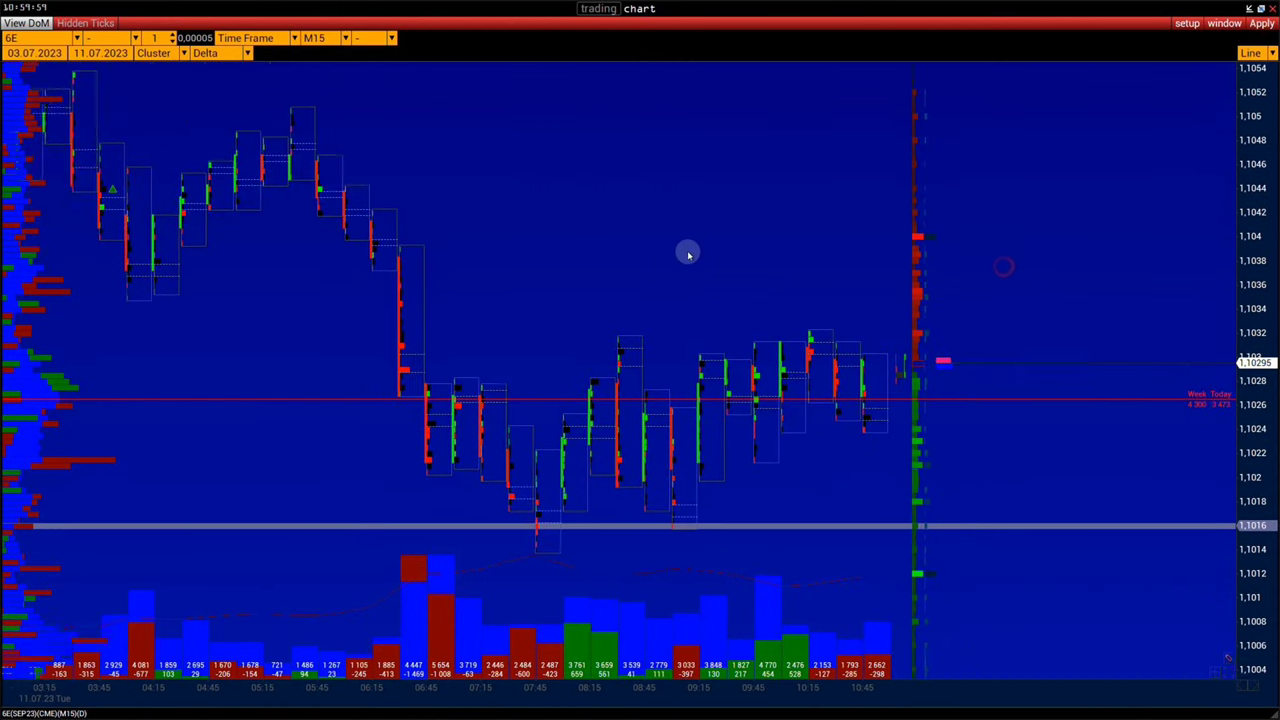
drag(843, 694, 668, 692)
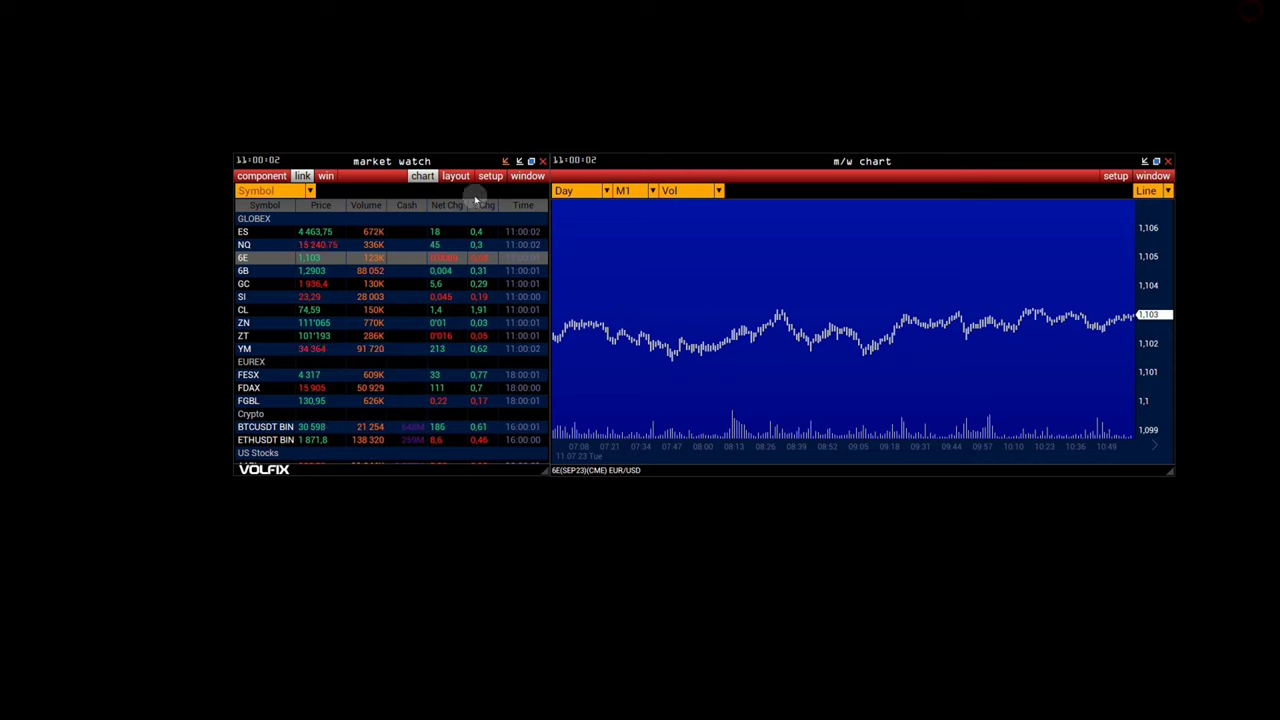
click(245, 176)
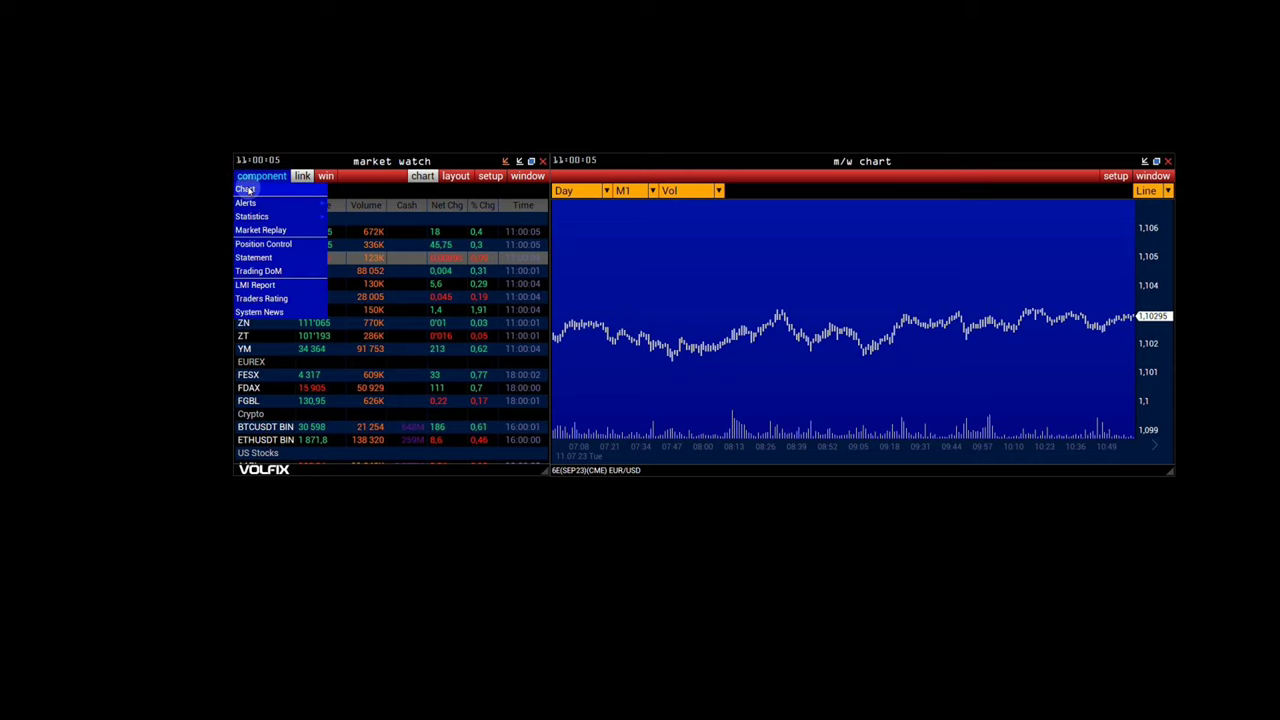
Add a Statistics > Time Sales window for 6E from the market watch.
mouse_move(255, 216)
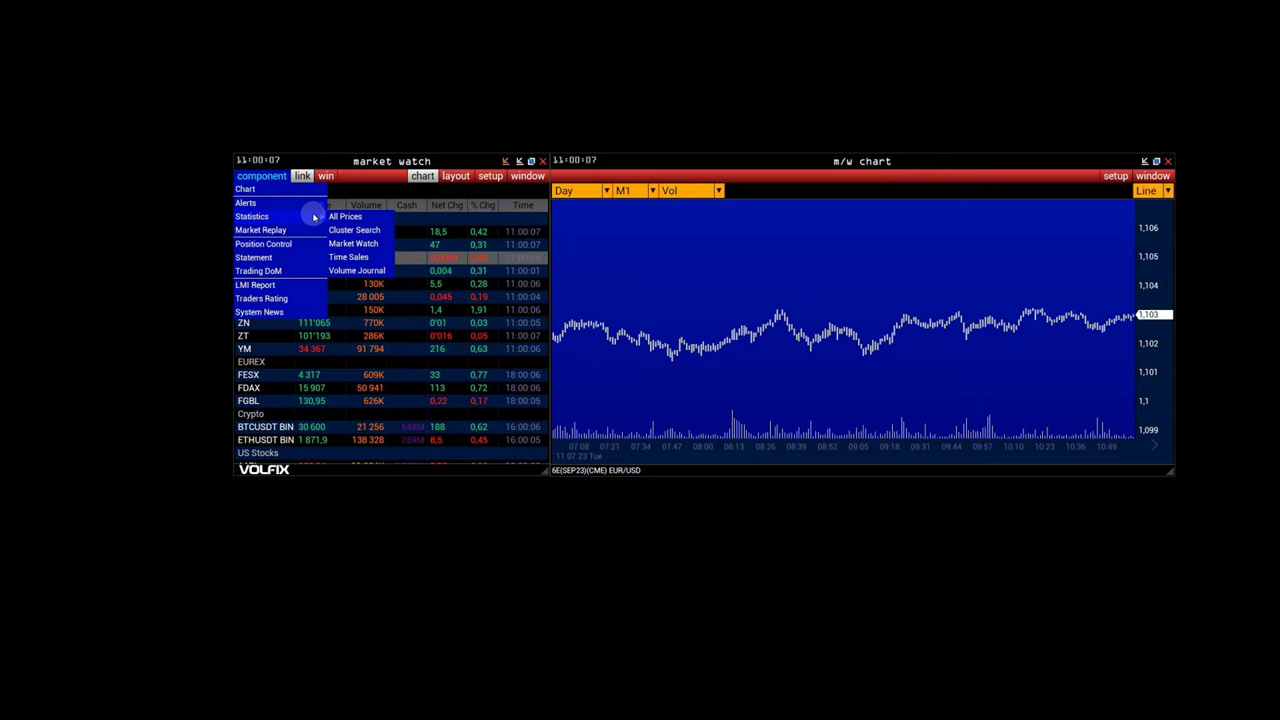
click(345, 245)
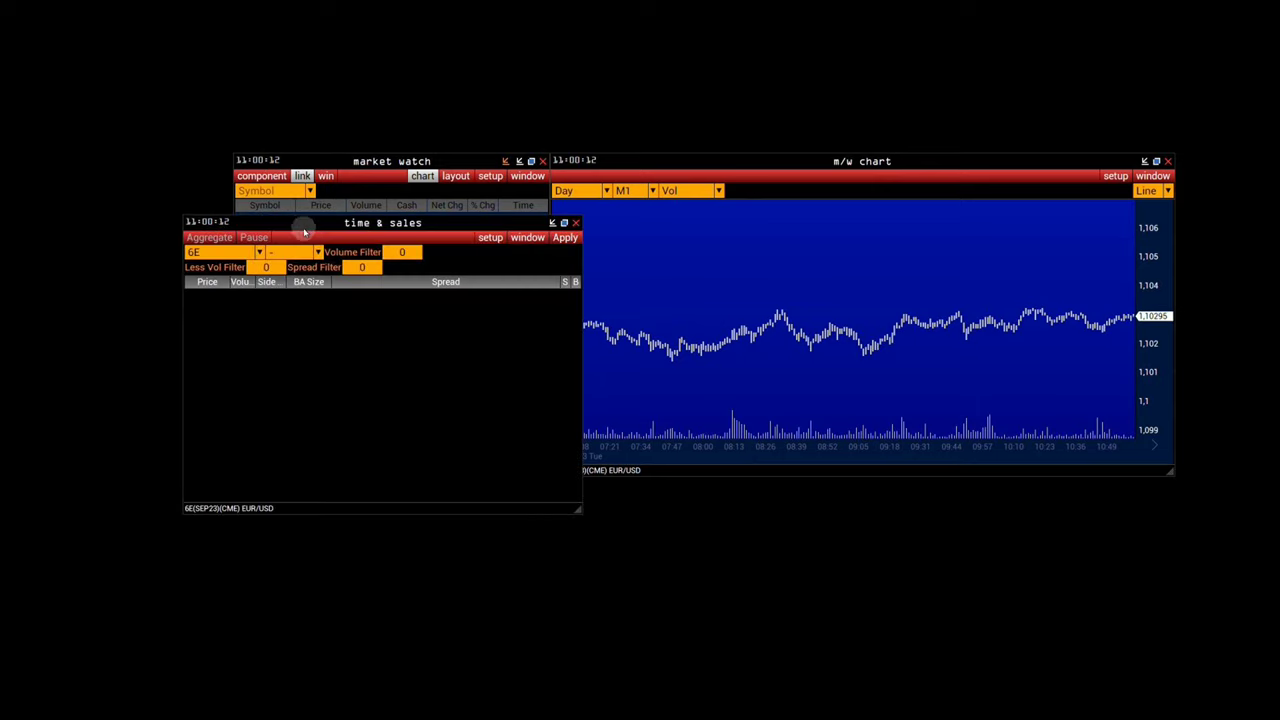
Start 6E trades streaming, resize the window, narrow the Spread column, and move it left.
click(565, 238)
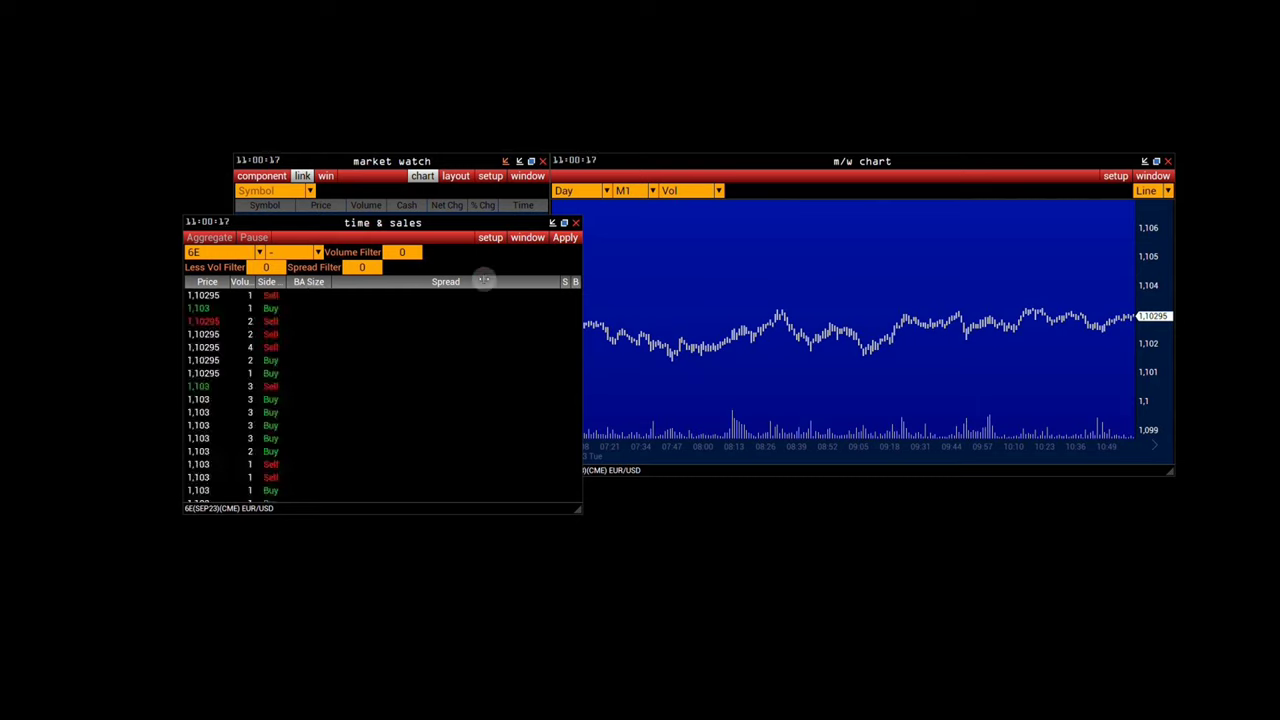
click(562, 282)
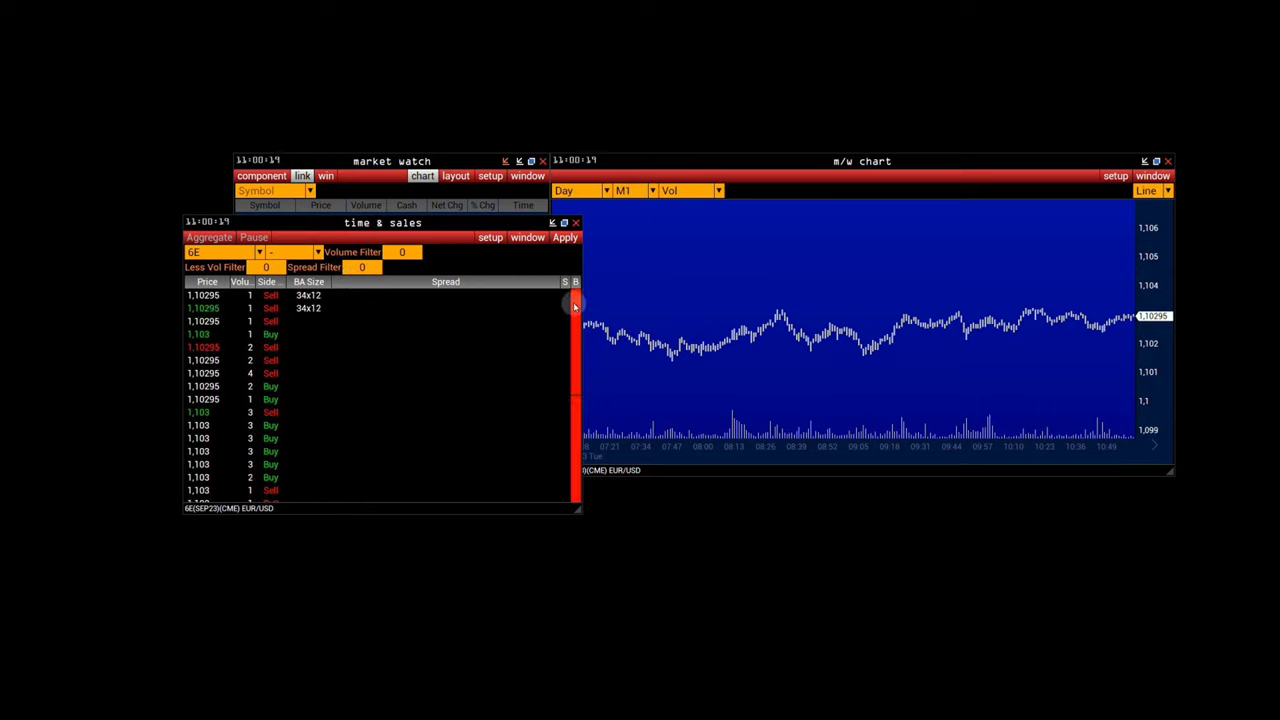
drag(576, 508, 602, 583)
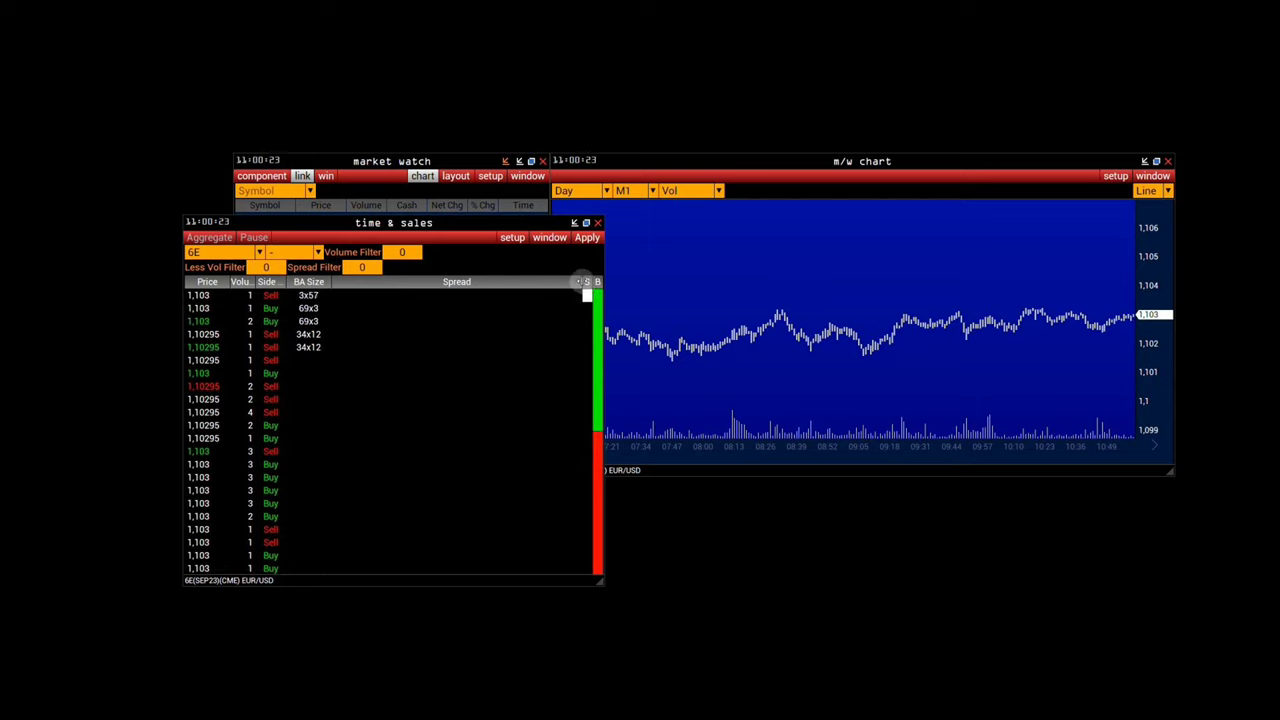
drag(583, 283, 371, 300)
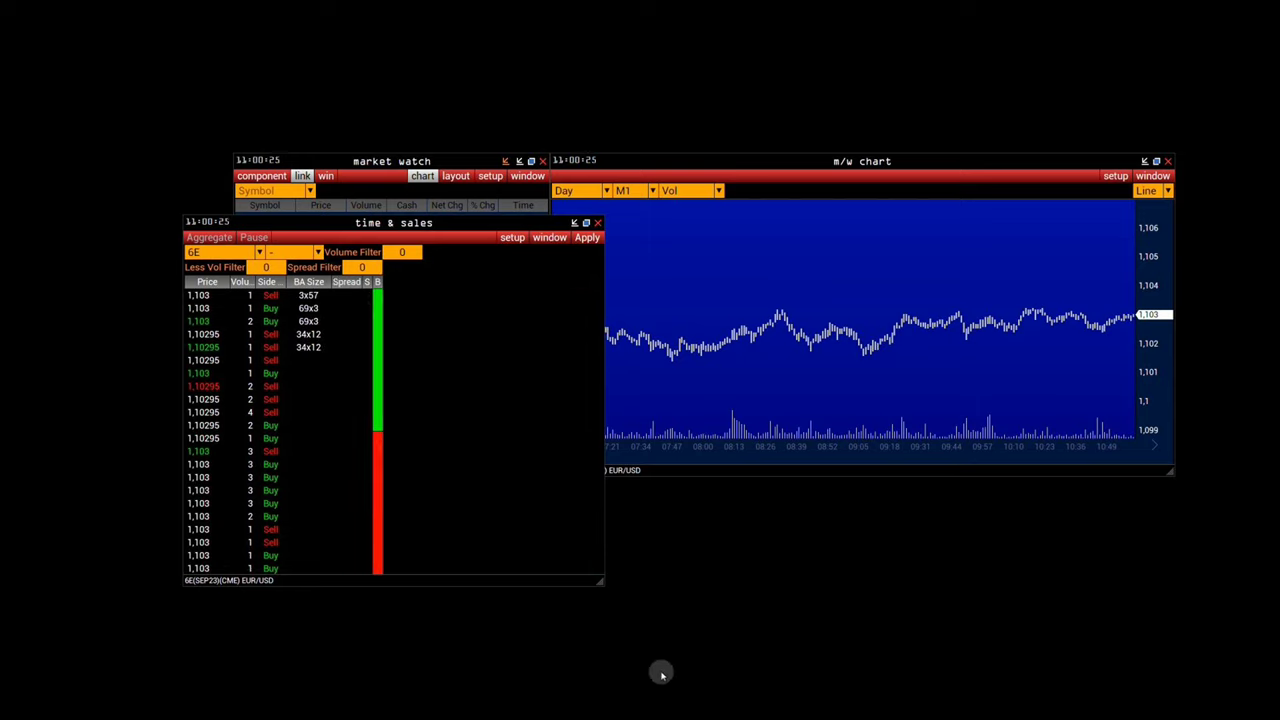
drag(600, 584, 406, 626)
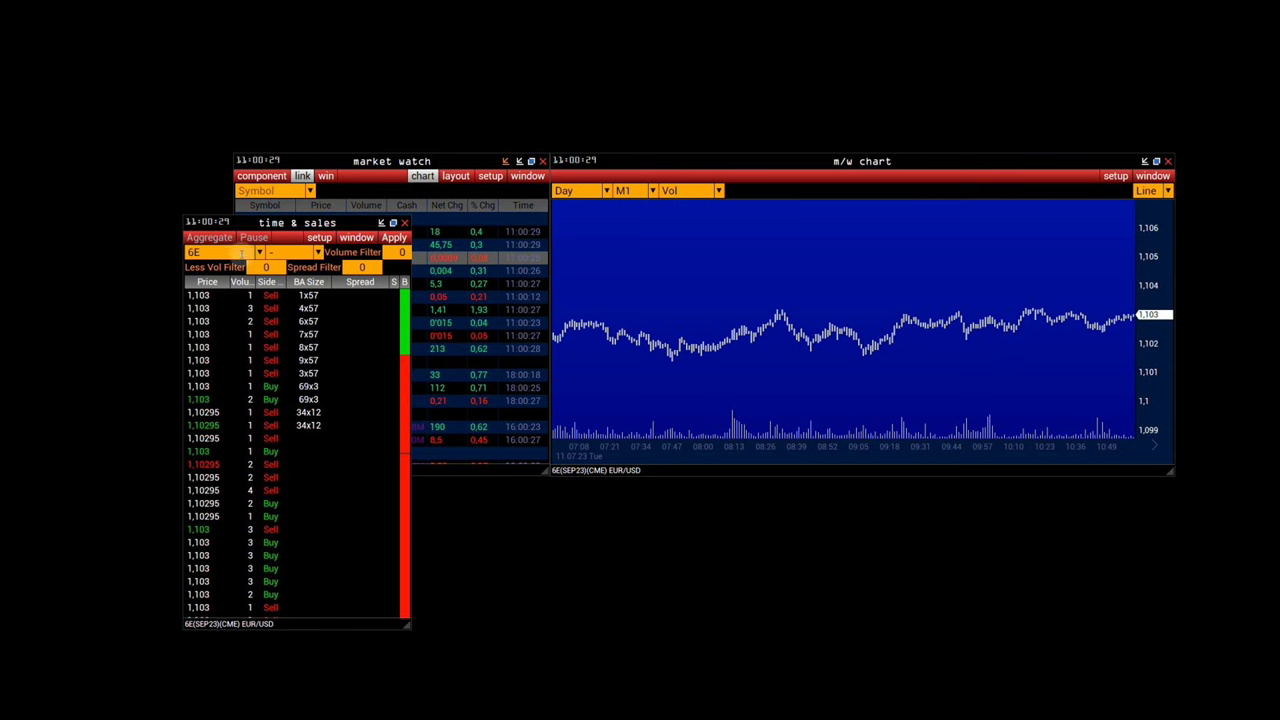
drag(343, 225, 159, 316)
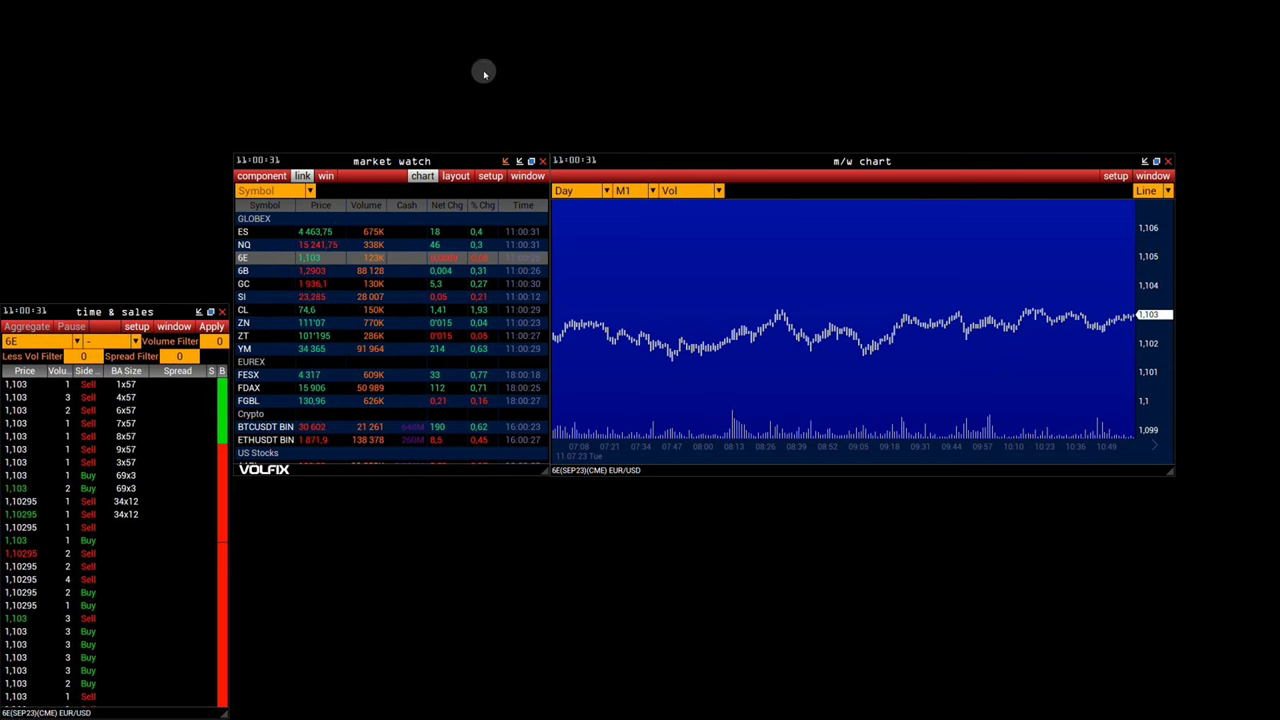